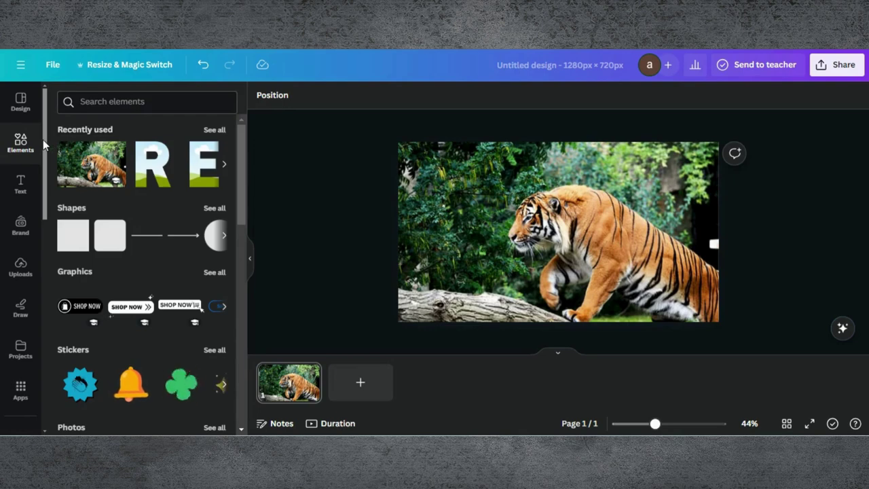
Search the elements for "T", add the plain block T letter frame, and place it beside the tiger's head over the foliage.
left_click(85, 101)
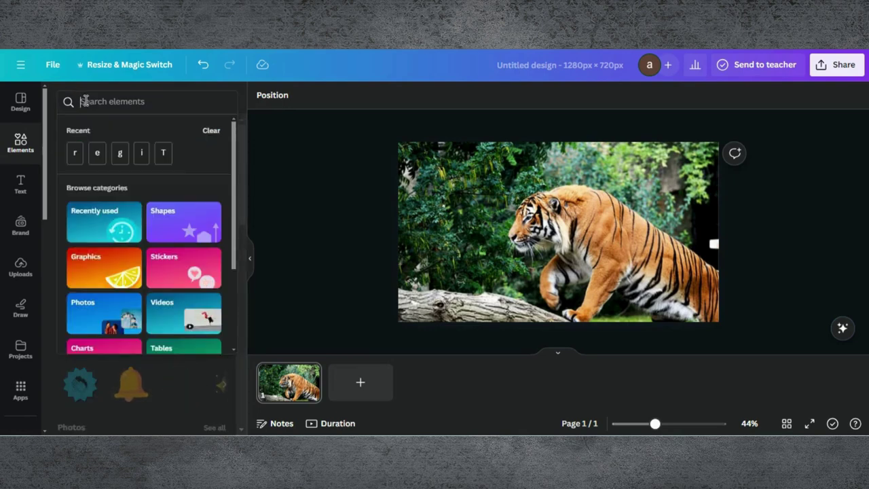
type("T")
key("Return")
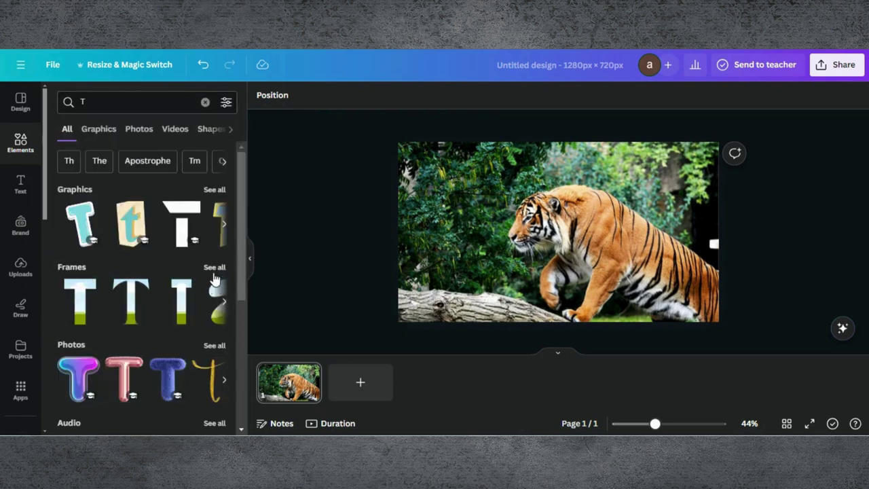
left_click(82, 303)
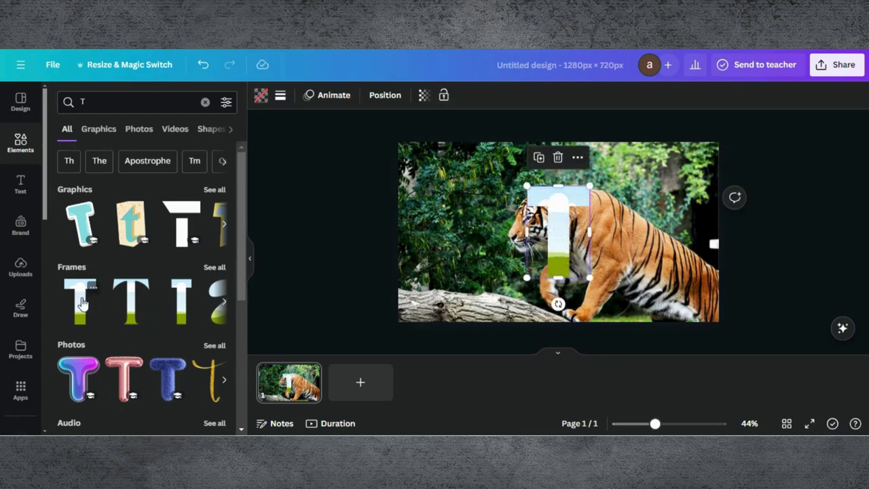
left_click_drag(563, 230, 465, 230)
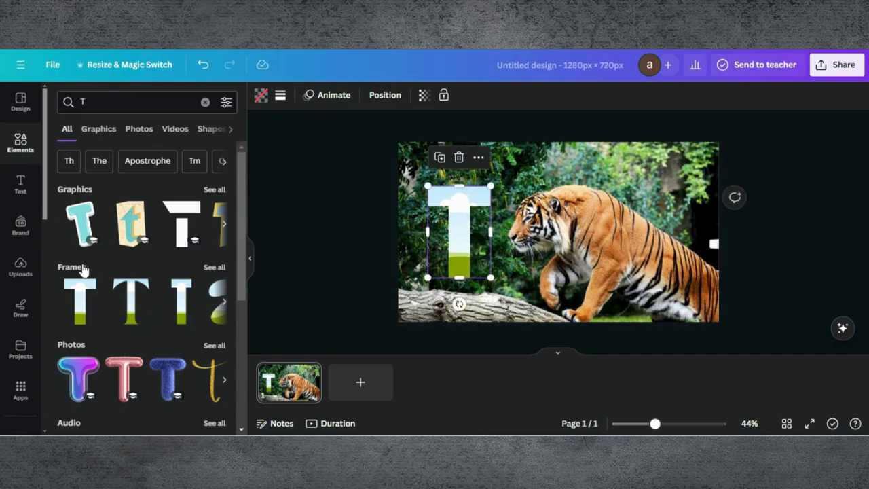
Search the elements for "I" and add the plain block I letter frame to the design.
left_click(97, 101)
key("BackSpace")
type("i")
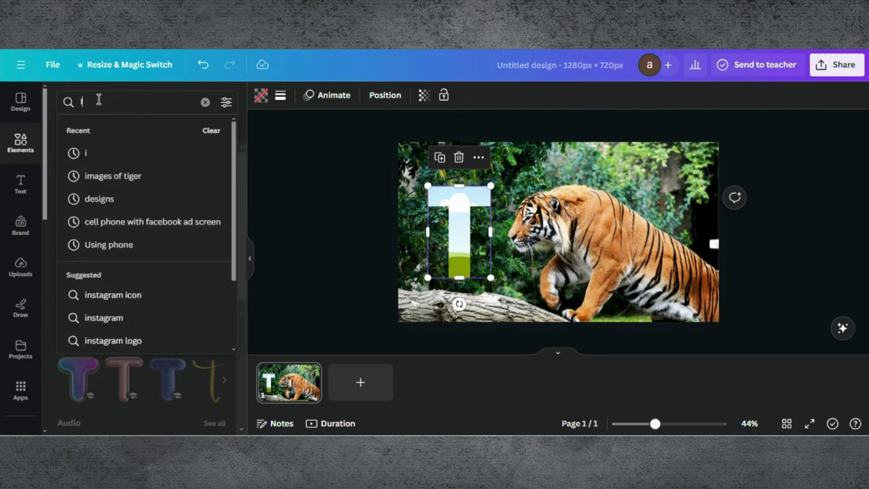
key("Return")
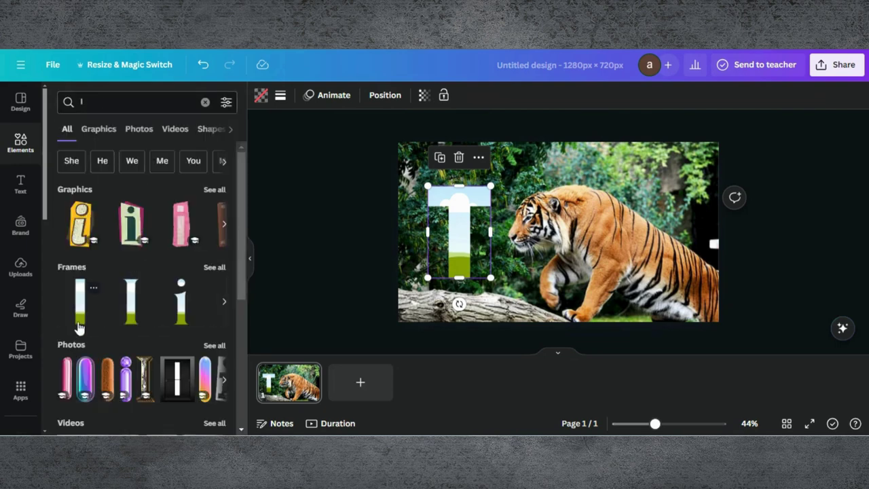
left_click(85, 314)
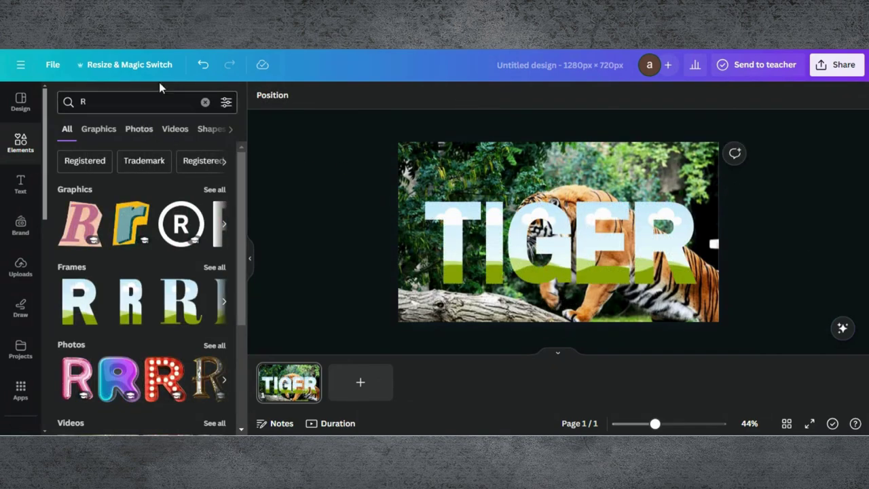
Fill the TIGER letter frames with the tiger photo from the recently used elements.
left_click(205, 102)
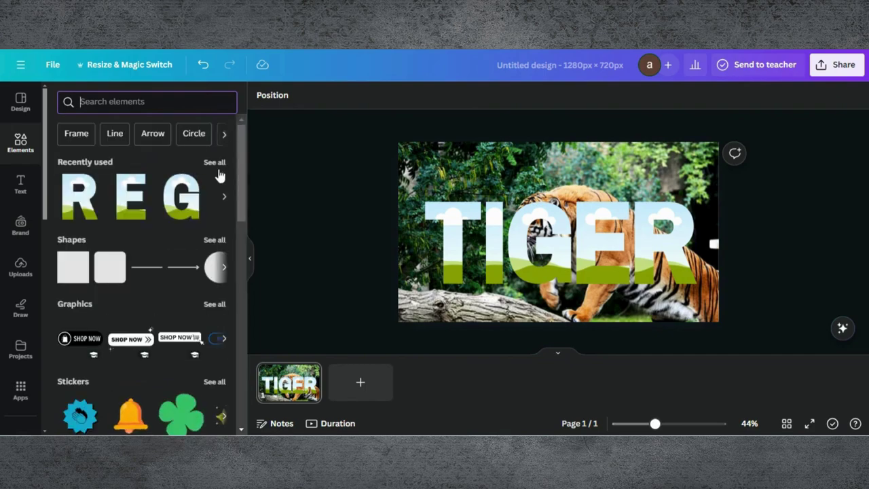
left_click(213, 165)
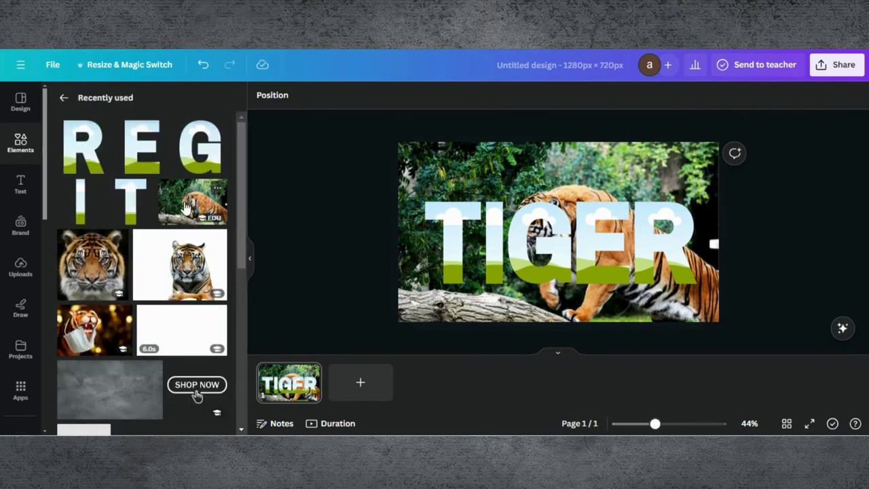
left_click_drag(193, 203, 689, 205)
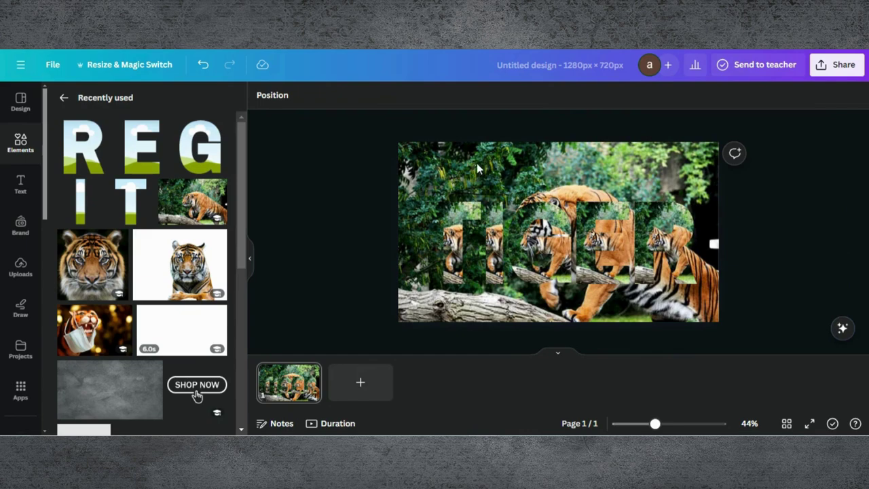
Enlarge and reposition the photo inside the T frame so it lines up with the background tiger photo.
left_click(451, 228)
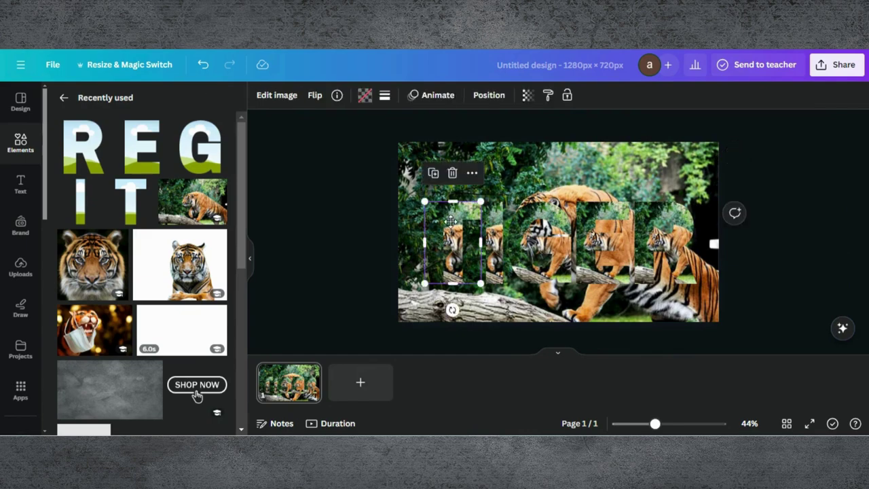
double_click(450, 221)
left_click_drag(518, 199, 652, 179)
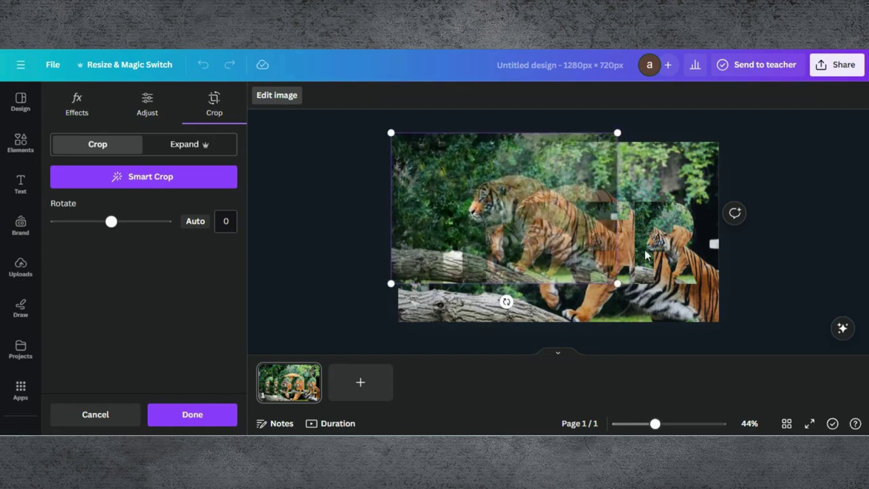
left_click_drag(615, 283, 743, 281)
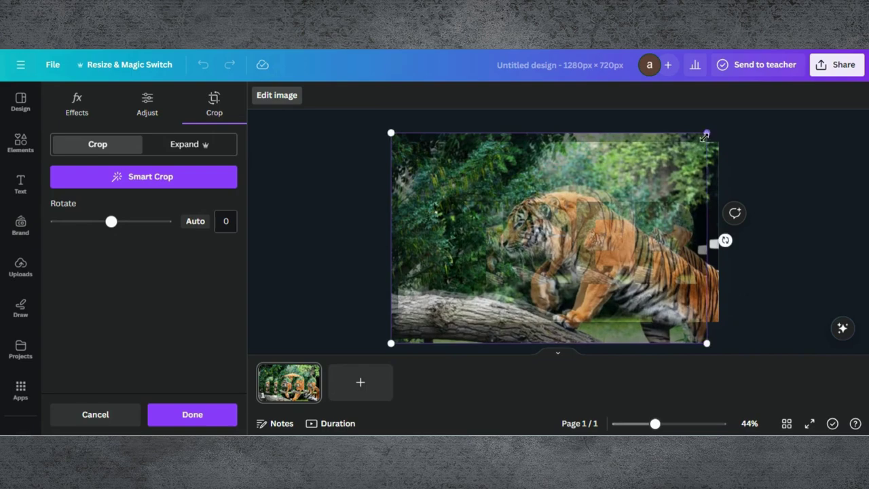
left_click_drag(706, 133, 718, 127)
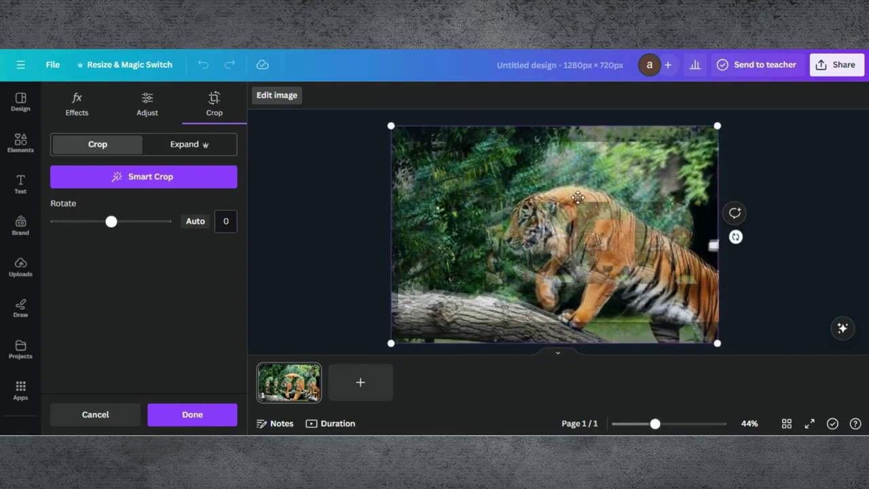
left_click_drag(569, 197, 576, 198)
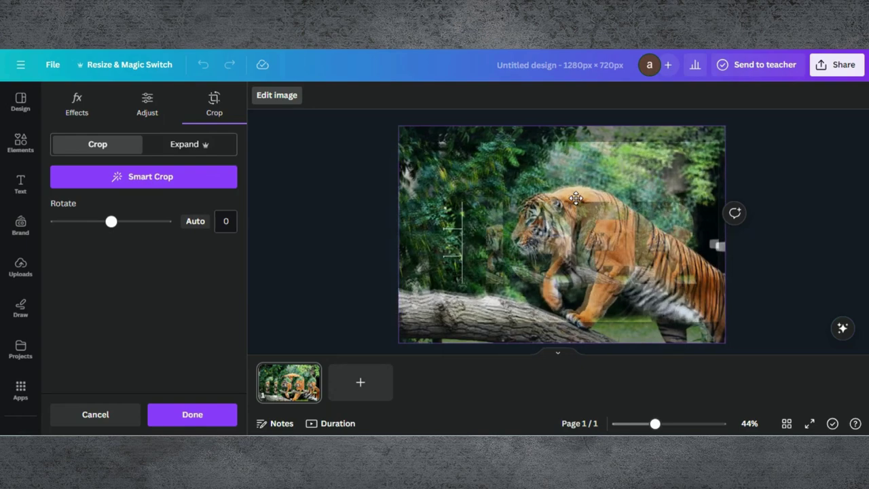
left_click_drag(726, 344, 717, 341)
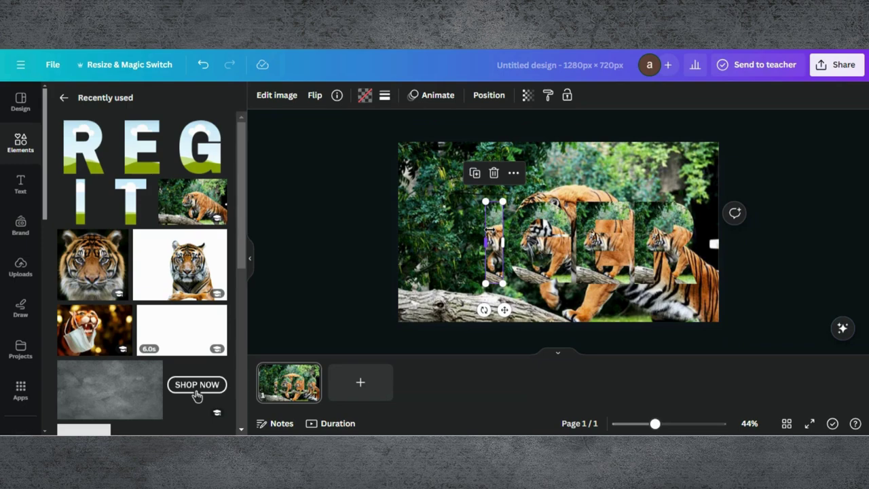
Scale and shift the photo inside the I frame to match the background photo's width and position.
double_click(495, 235)
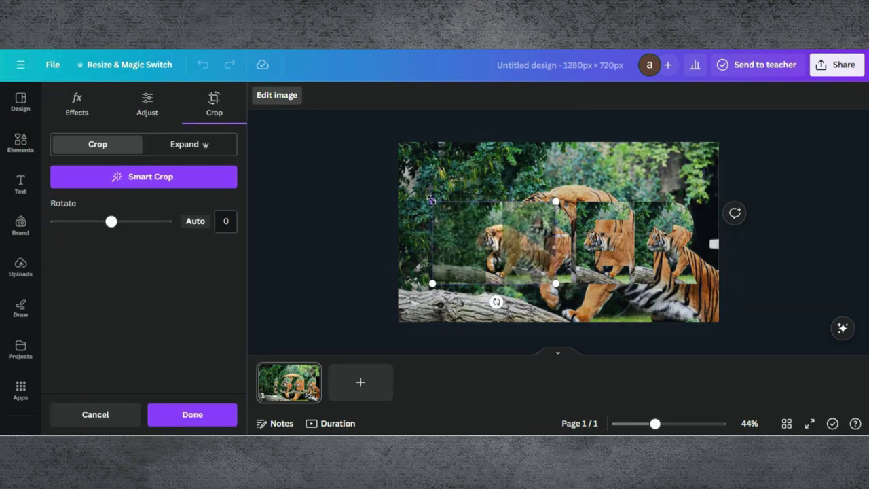
left_click_drag(431, 202, 381, 167)
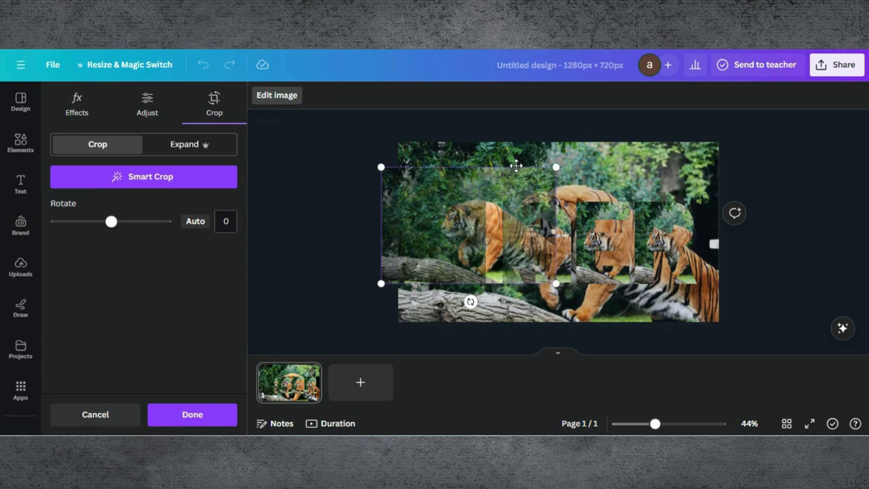
left_click_drag(557, 167, 616, 127)
left_click_drag(615, 284, 731, 300)
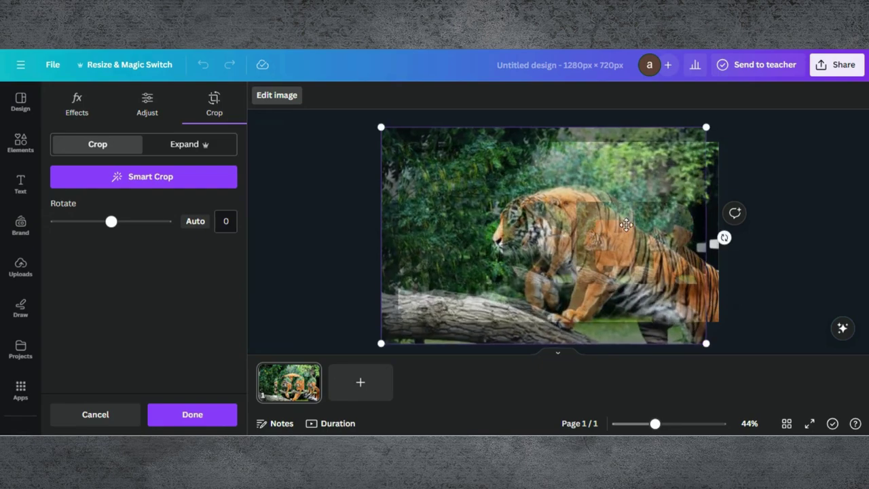
left_click_drag(601, 220, 622, 220)
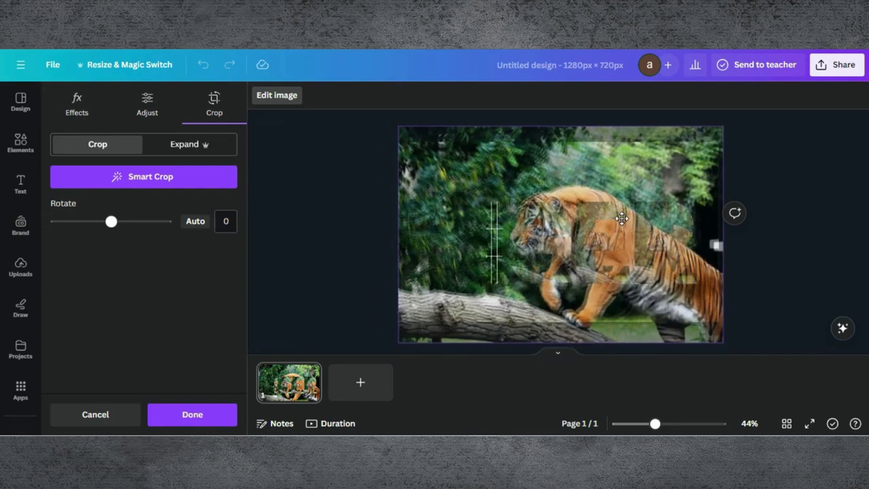
left_click_drag(722, 341, 718, 338)
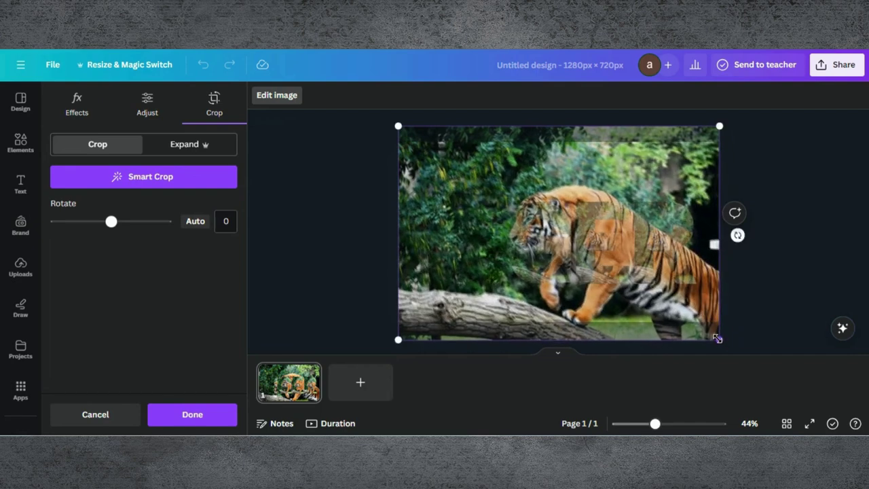
left_click(794, 294)
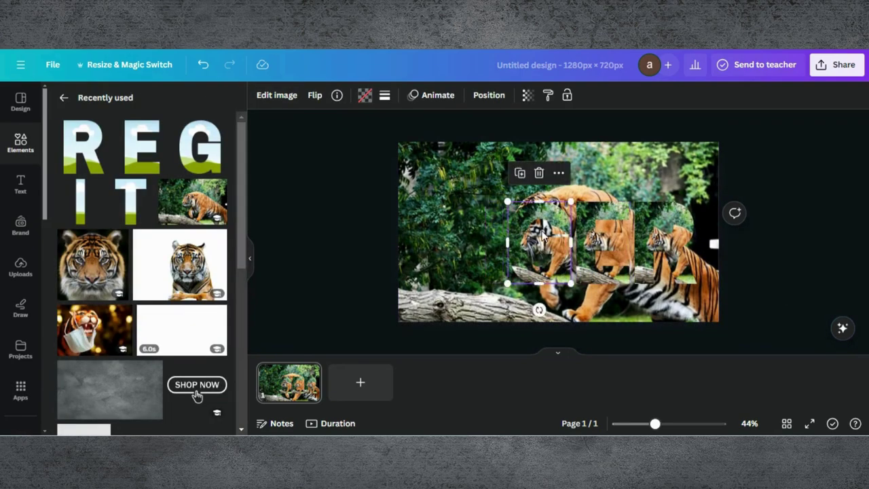
Enlarge the photo inside the G frame and fine-tune its position until the tiger's head aligns with the background.
double_click(519, 221)
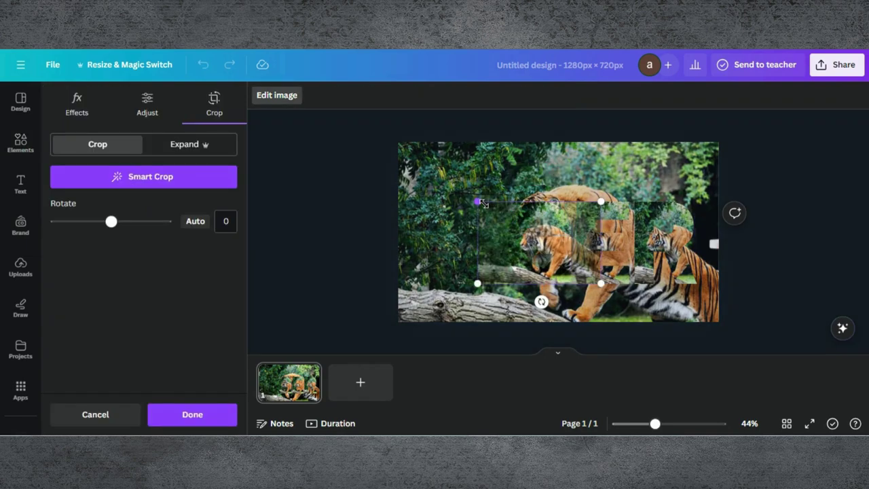
left_click_drag(483, 203, 408, 170)
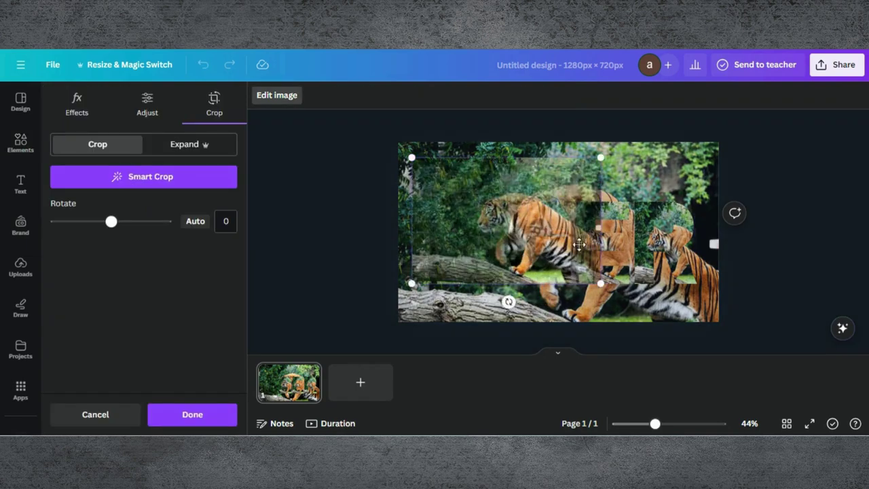
left_click_drag(601, 157, 629, 138)
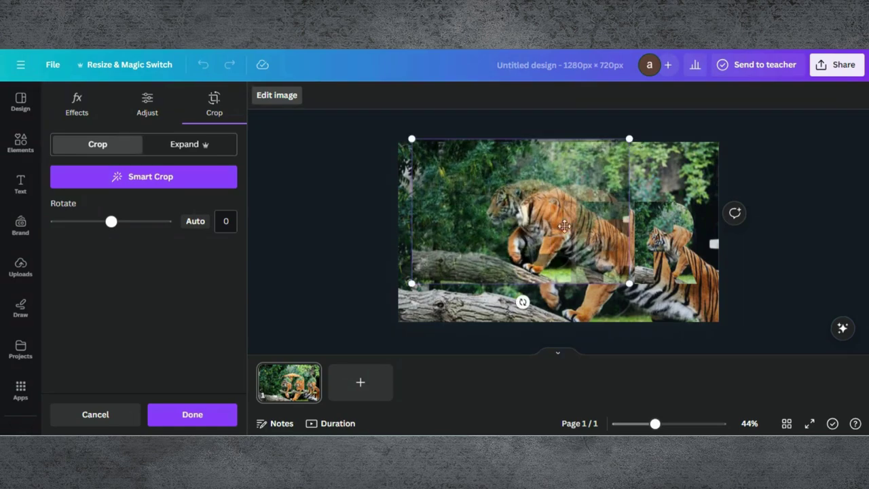
left_click_drag(413, 283, 390, 299)
left_click_drag(629, 300, 709, 351)
left_click_drag(633, 270, 649, 252)
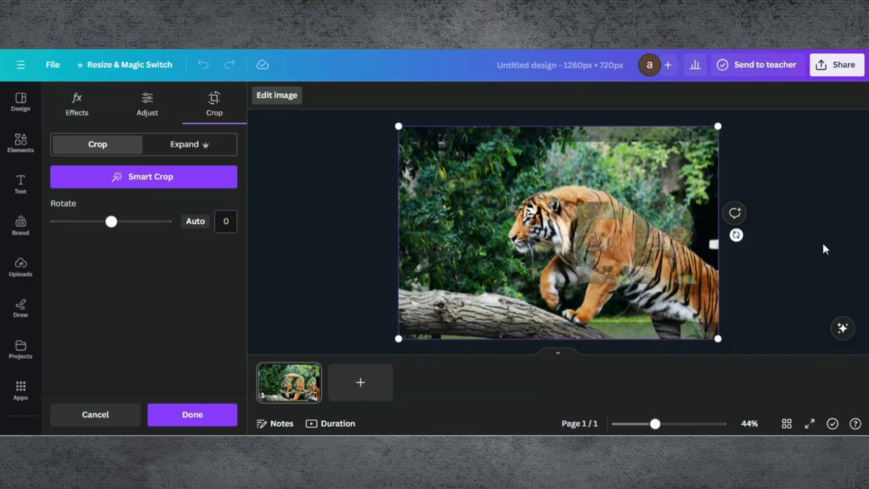
left_click_drag(584, 214, 589, 213)
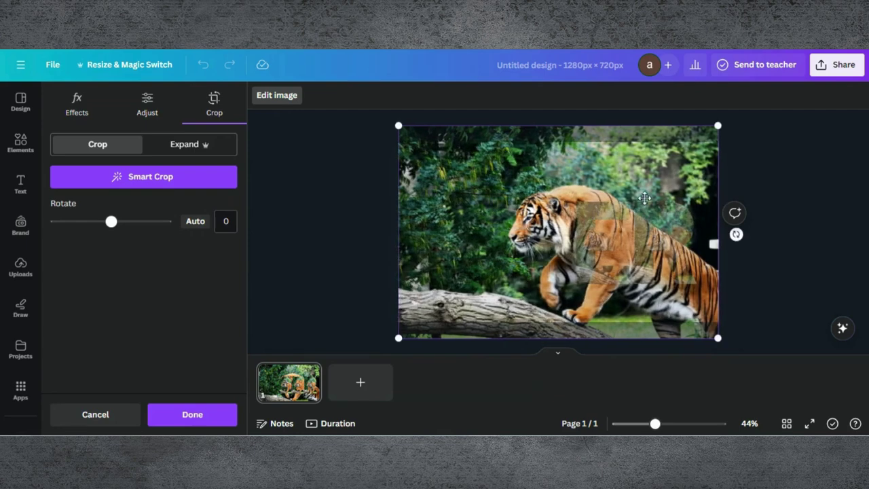
left_click_drag(674, 251, 673, 252)
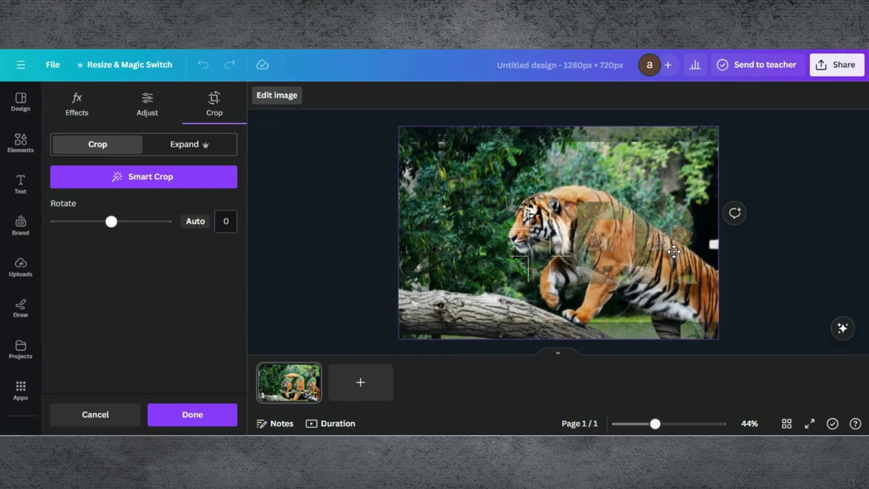
left_click(773, 250)
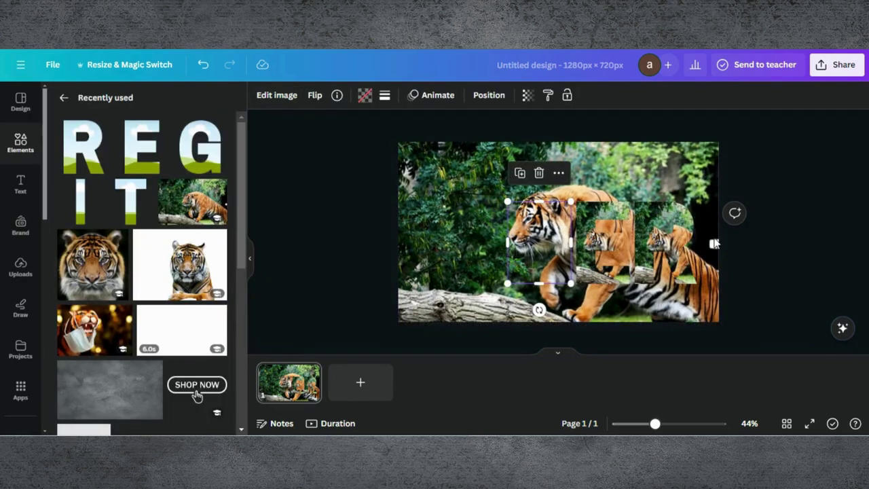
Resize and move the photo inside the E frame so the tiger's body matches the background photo.
left_click(593, 233)
double_click(592, 233)
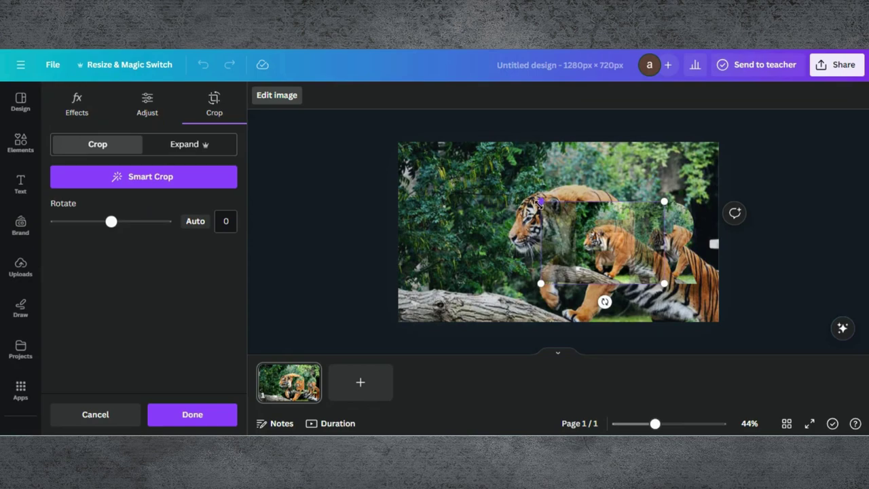
left_click_drag(540, 202, 403, 171)
left_click_drag(500, 219, 492, 233)
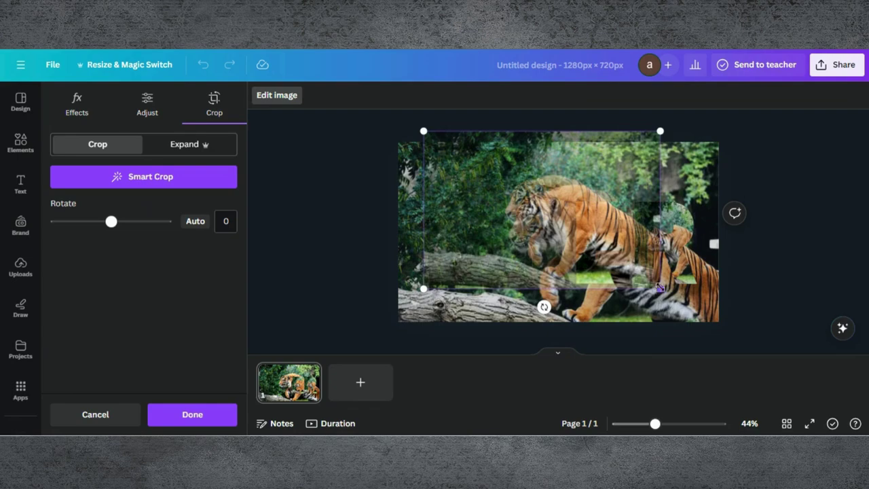
left_click_drag(659, 287, 723, 331)
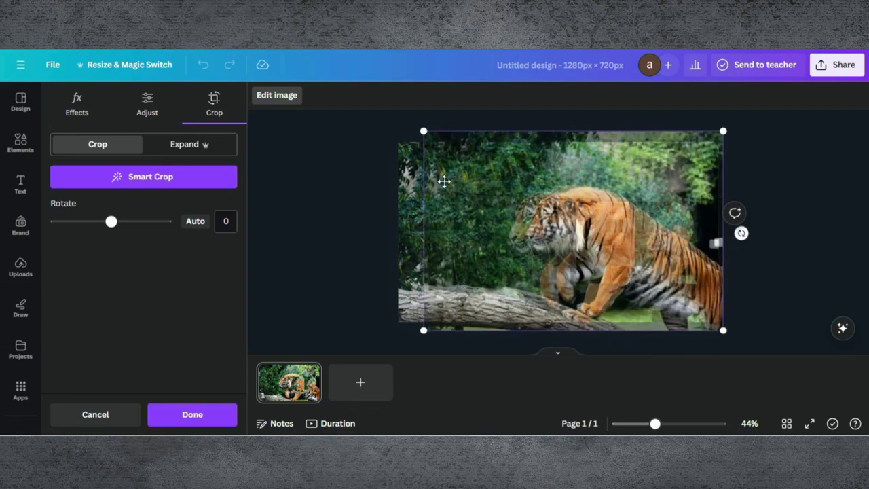
left_click_drag(467, 204, 455, 207)
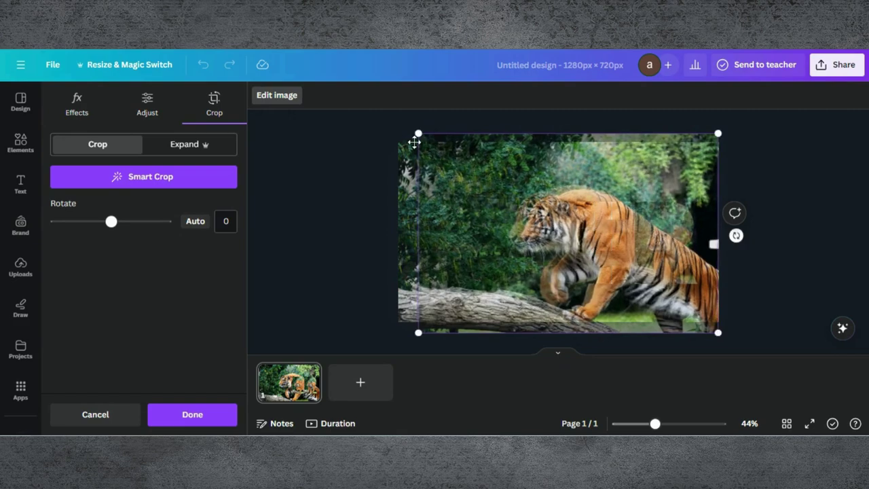
left_click_drag(418, 133, 394, 127)
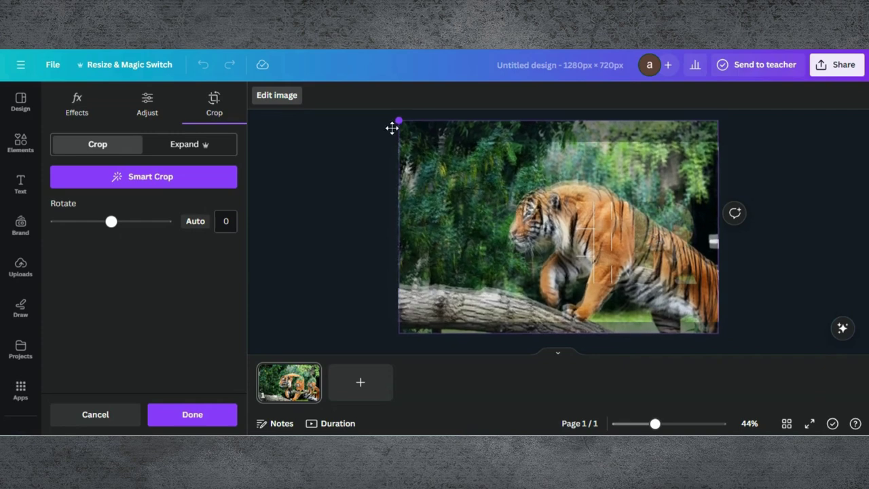
left_click_drag(527, 192, 529, 200)
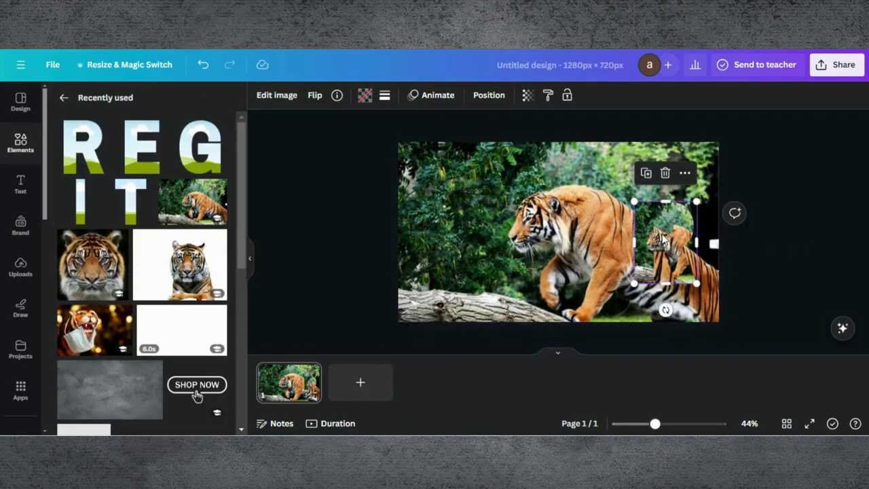
Enlarge and reposition the photo inside the R frame until the tiger's back lines up with the background photo.
double_click(646, 225)
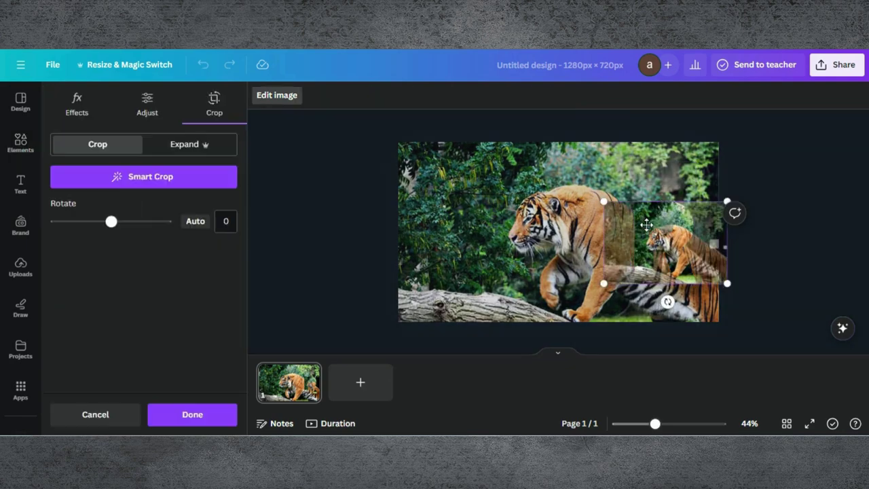
left_click_drag(603, 201, 481, 120)
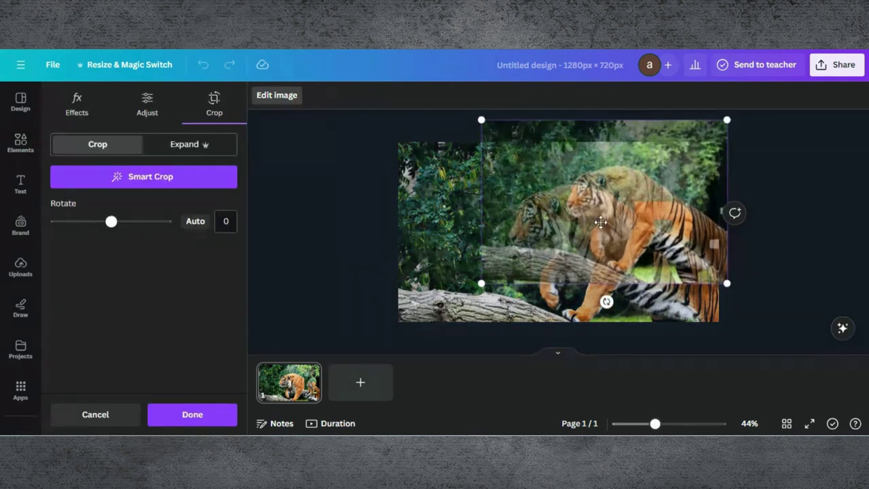
left_click_drag(601, 222, 584, 257)
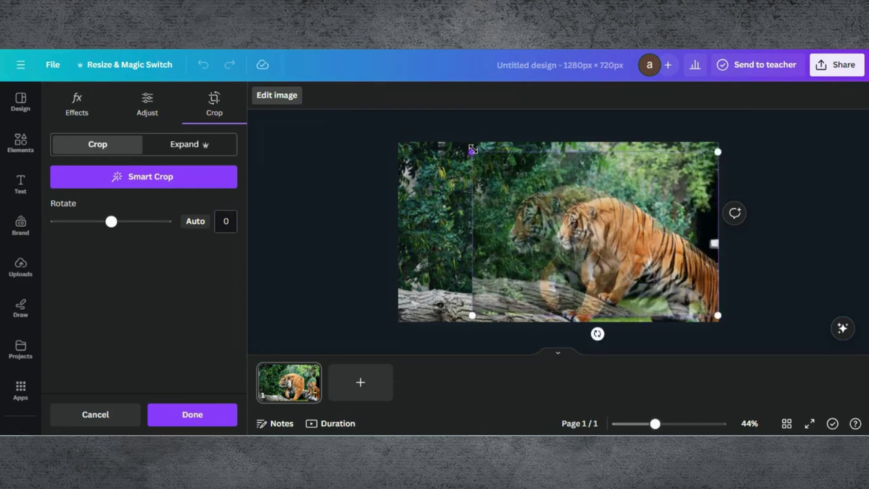
left_click_drag(473, 149, 443, 134)
left_click_drag(446, 318, 411, 337)
left_click_drag(516, 259, 510, 254)
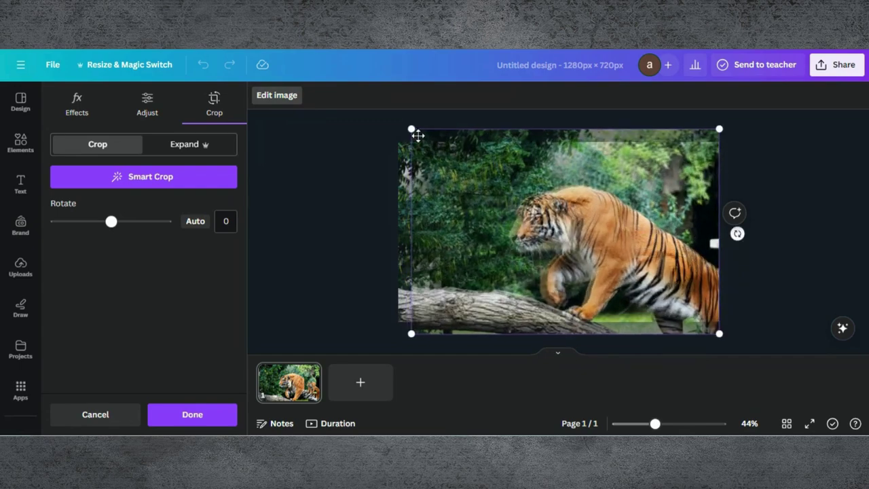
left_click_drag(411, 131, 400, 123)
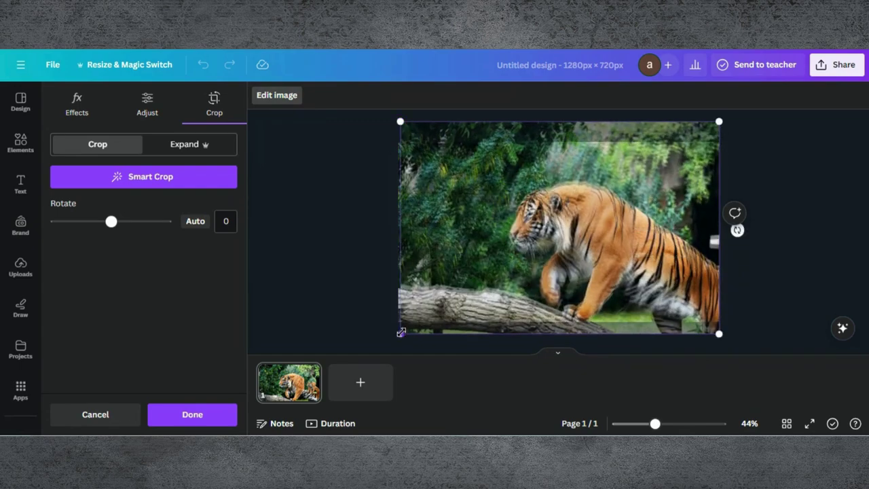
left_click_drag(401, 332, 398, 333)
left_click_drag(608, 225, 608, 231)
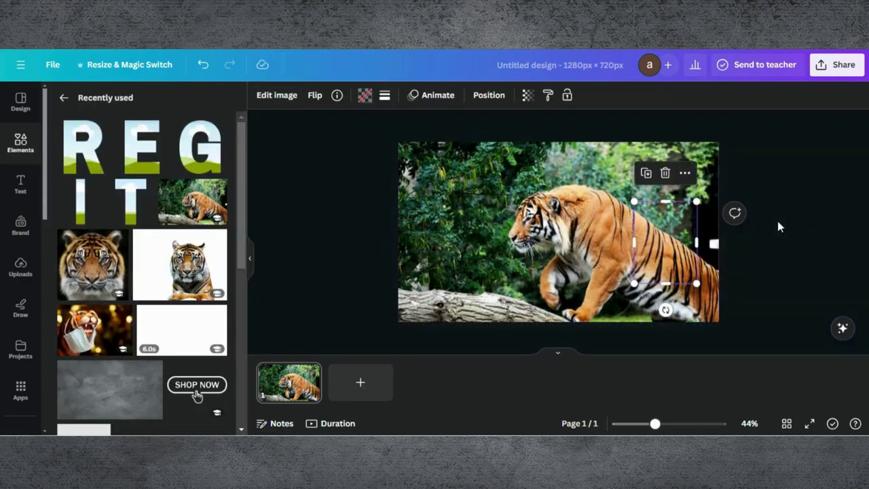
Give the T frame a solid black (#000000) border with a weight of 15.
left_click_drag(676, 212, 463, 212)
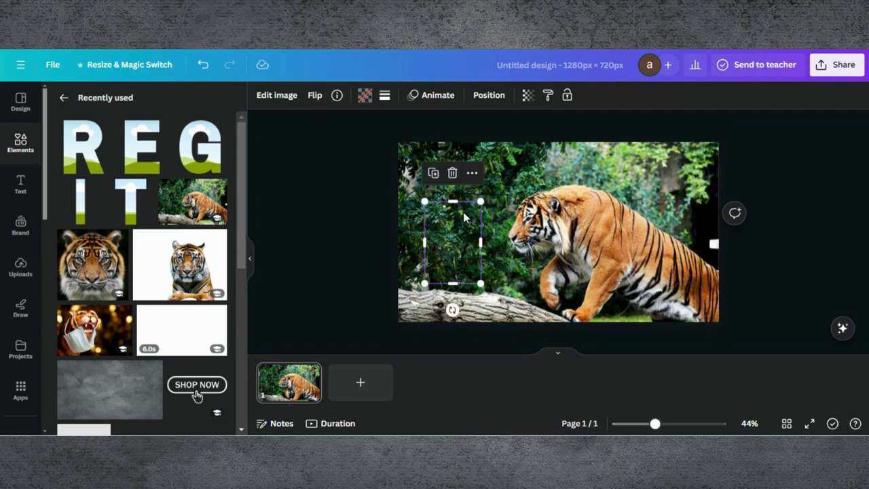
left_click(385, 96)
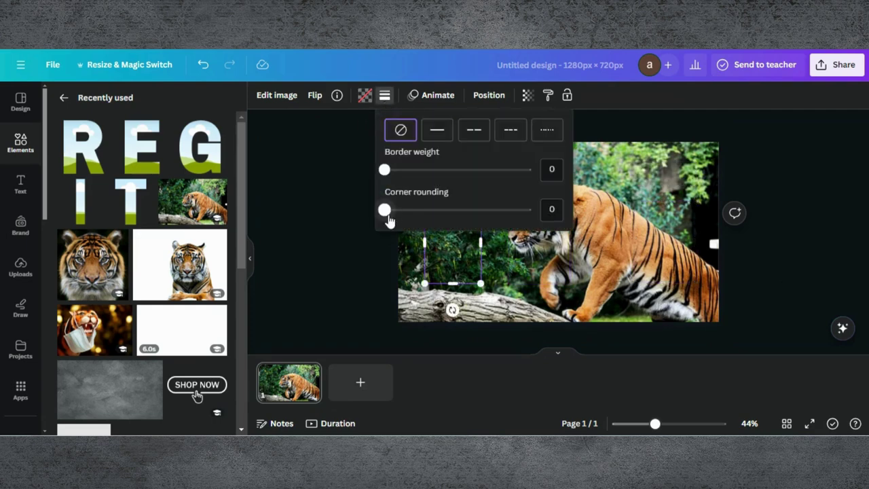
left_click_drag(385, 170, 392, 172)
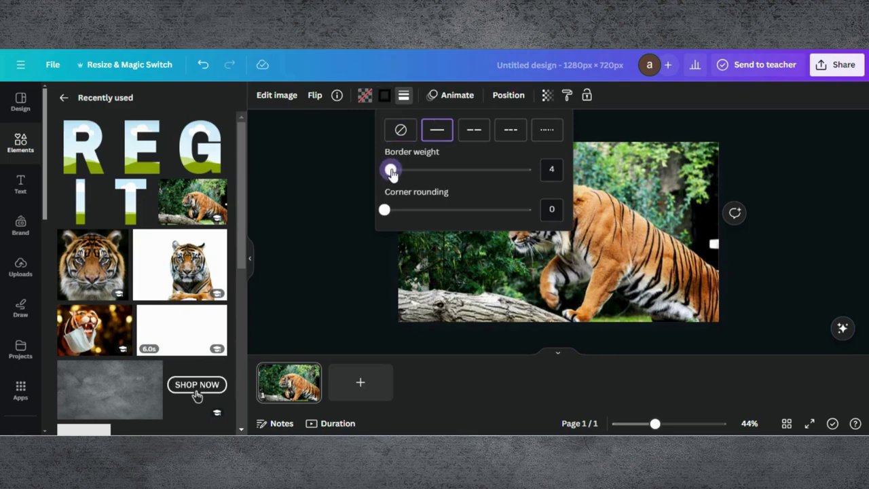
left_click(383, 95)
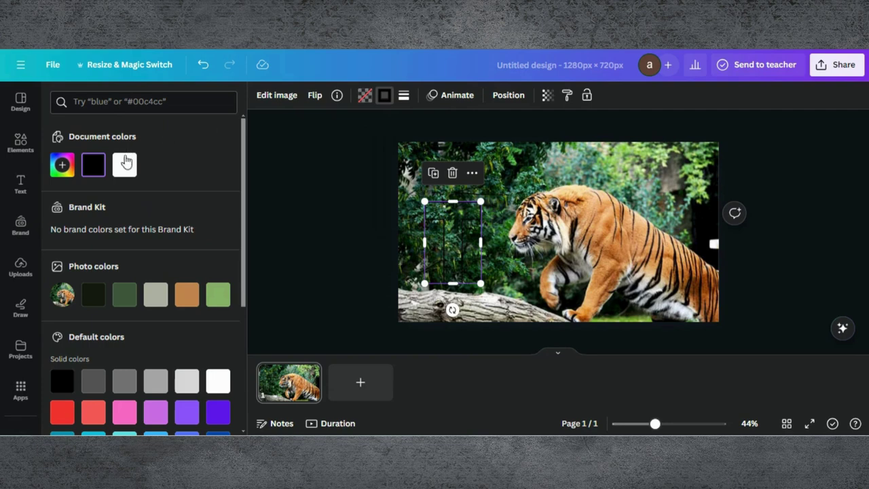
left_click(96, 170)
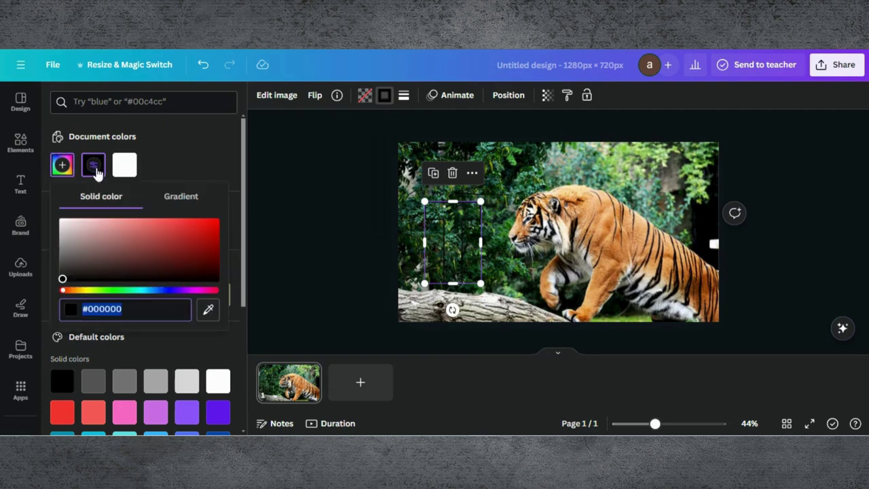
left_click(404, 95)
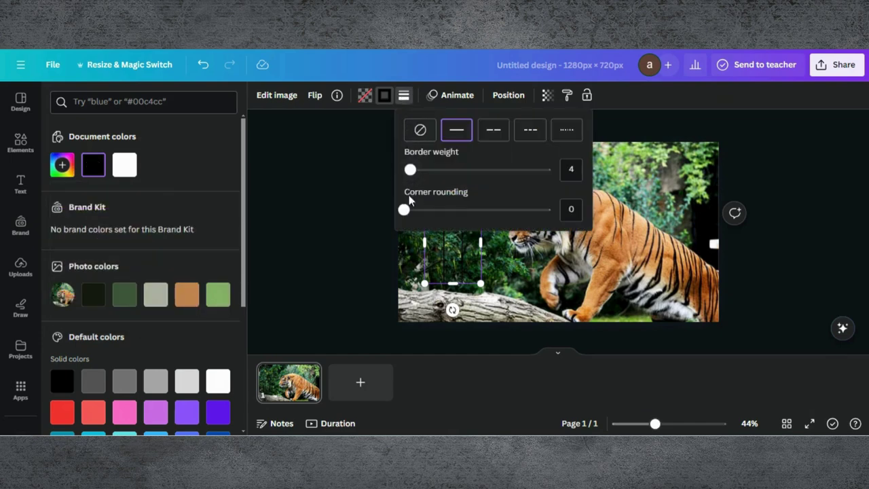
left_click_drag(411, 170, 425, 171)
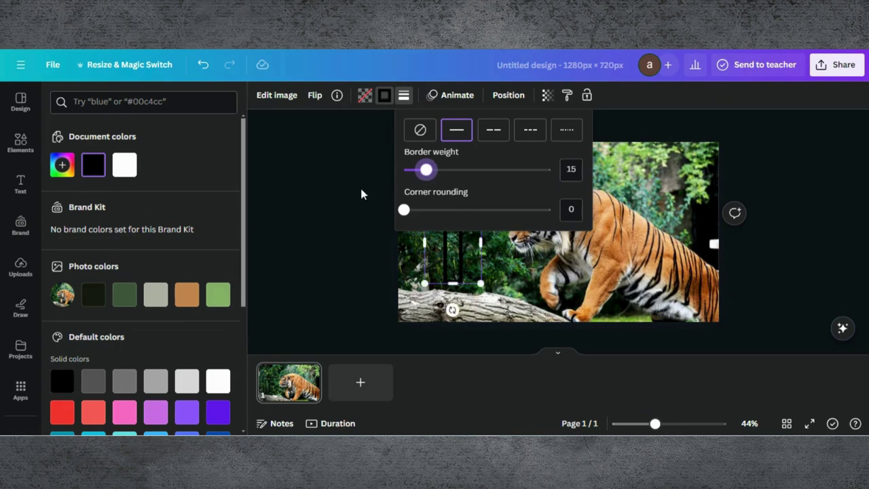
left_click(335, 194)
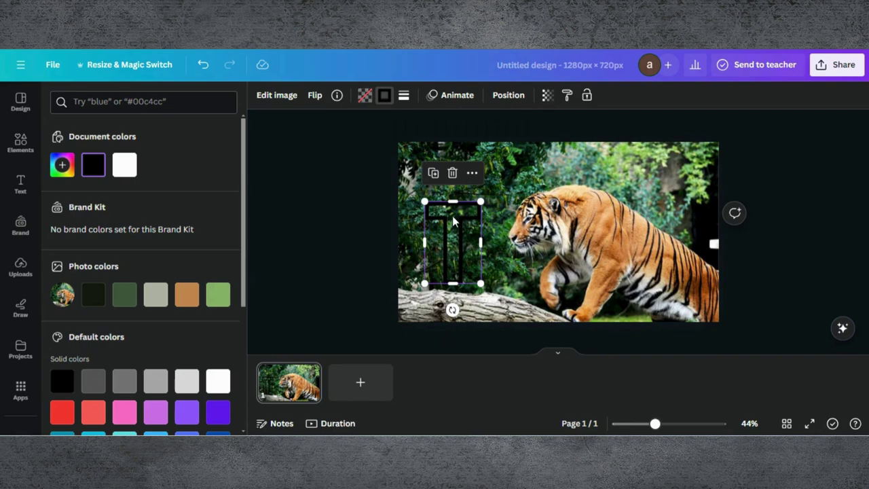
Copy the T frame's border style onto the I, G, E and R frames.
left_click(568, 96)
left_click(491, 262)
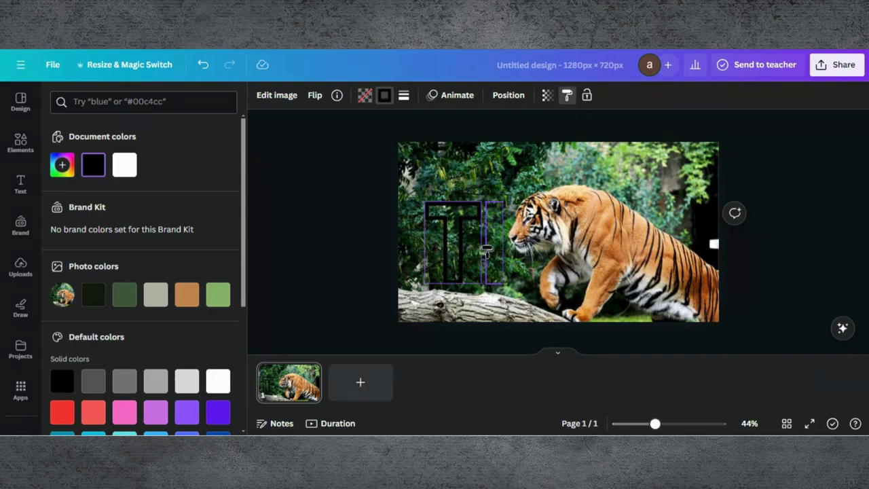
left_click(568, 96)
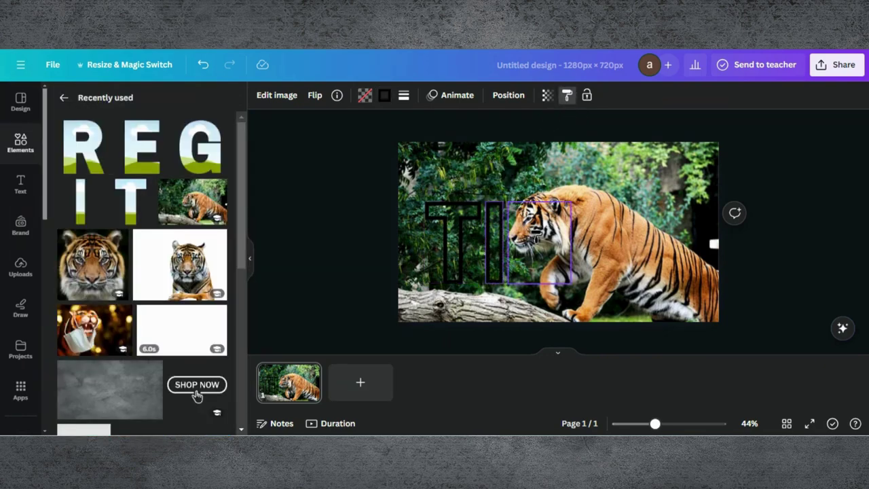
left_click(535, 236)
left_click(568, 97)
left_click(606, 227)
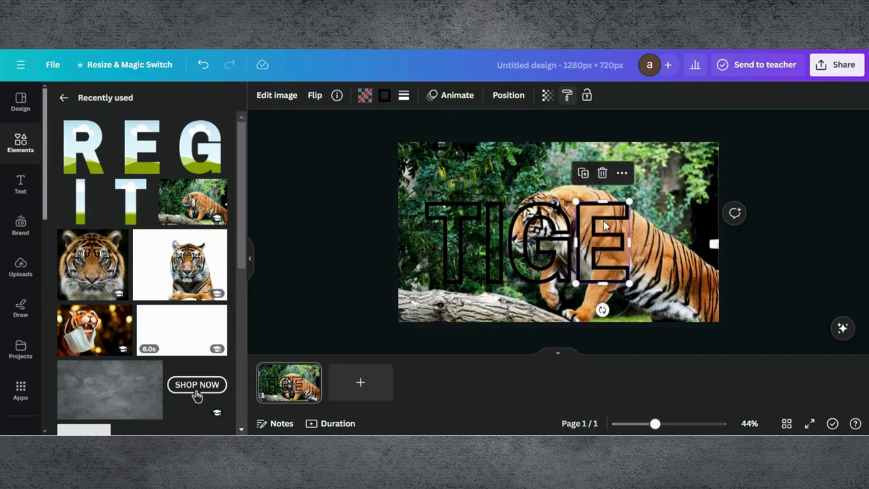
left_click(568, 96)
left_click(670, 224)
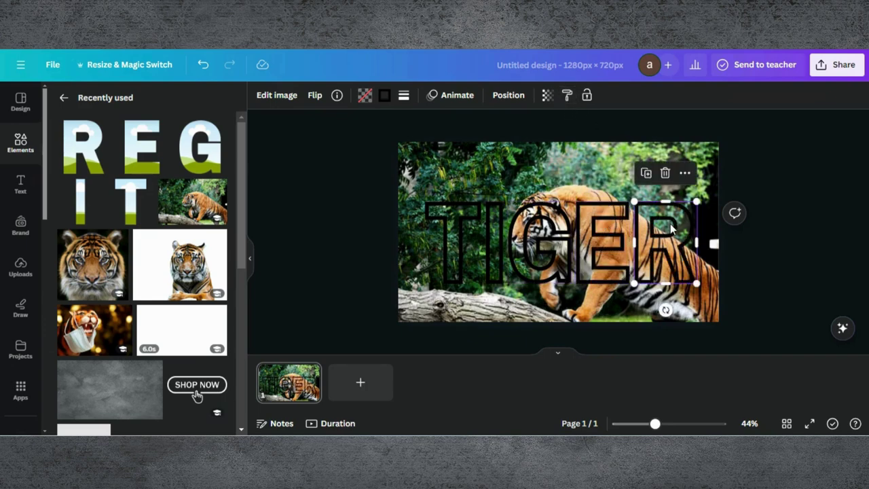
Remove the background from the full-page tiger photo behind the letters with BG Remover.
left_click(424, 161)
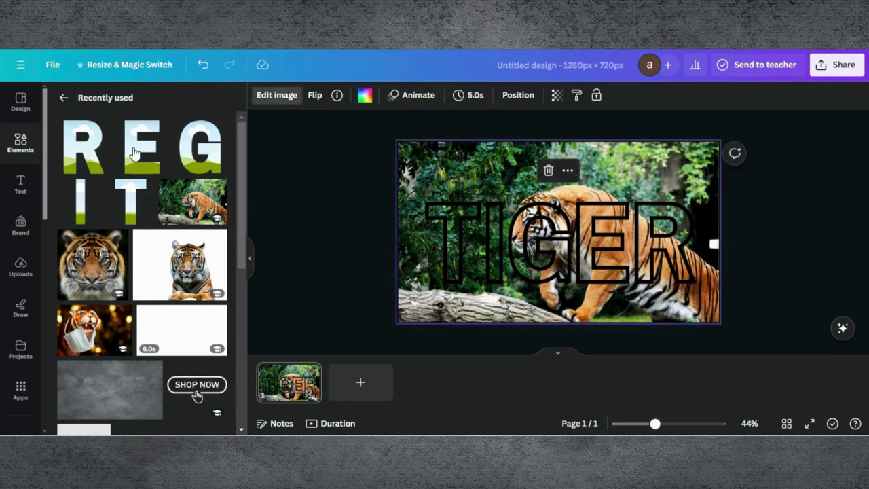
left_click(276, 95)
left_click(78, 179)
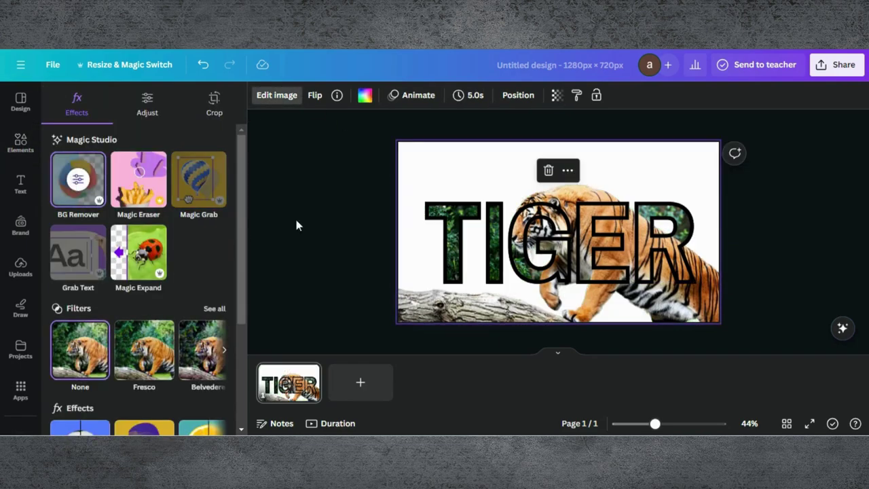